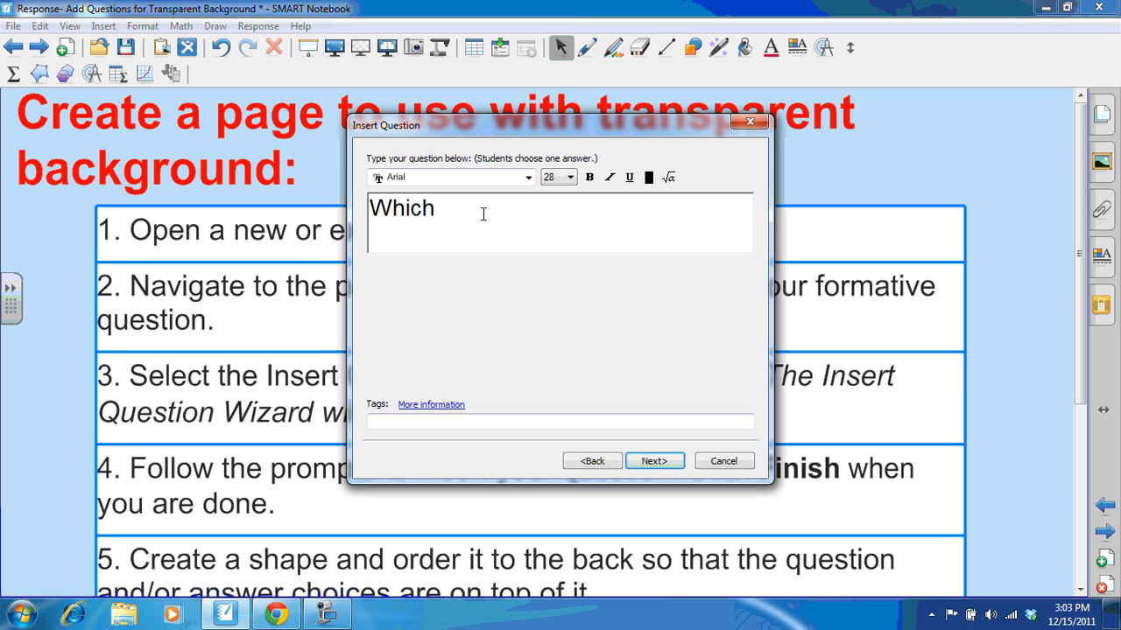
Complete the question text as "Which of the following animals is a reptile?" and continue to the answer choices
text(of the followi)
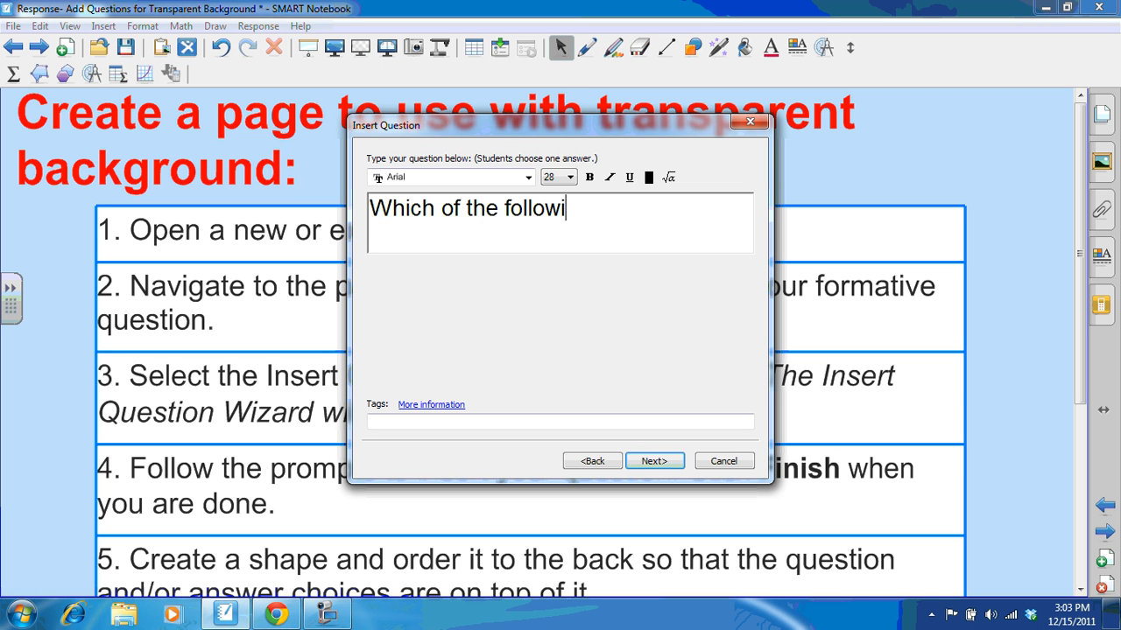
text(ng animals is a reptile)
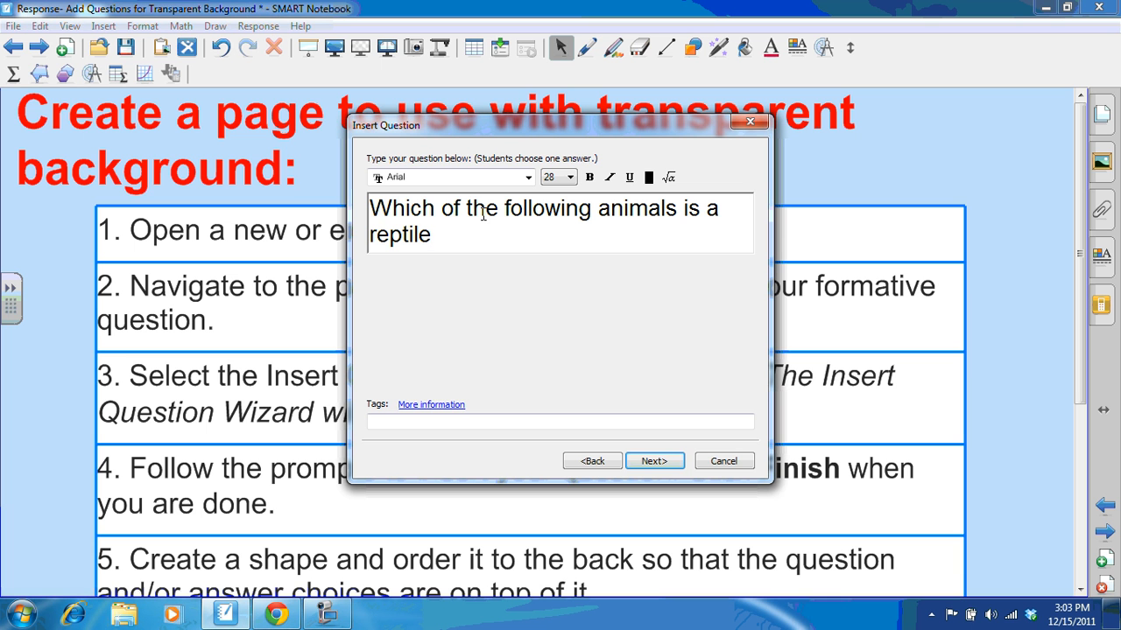
text(?)
click(679, 467)
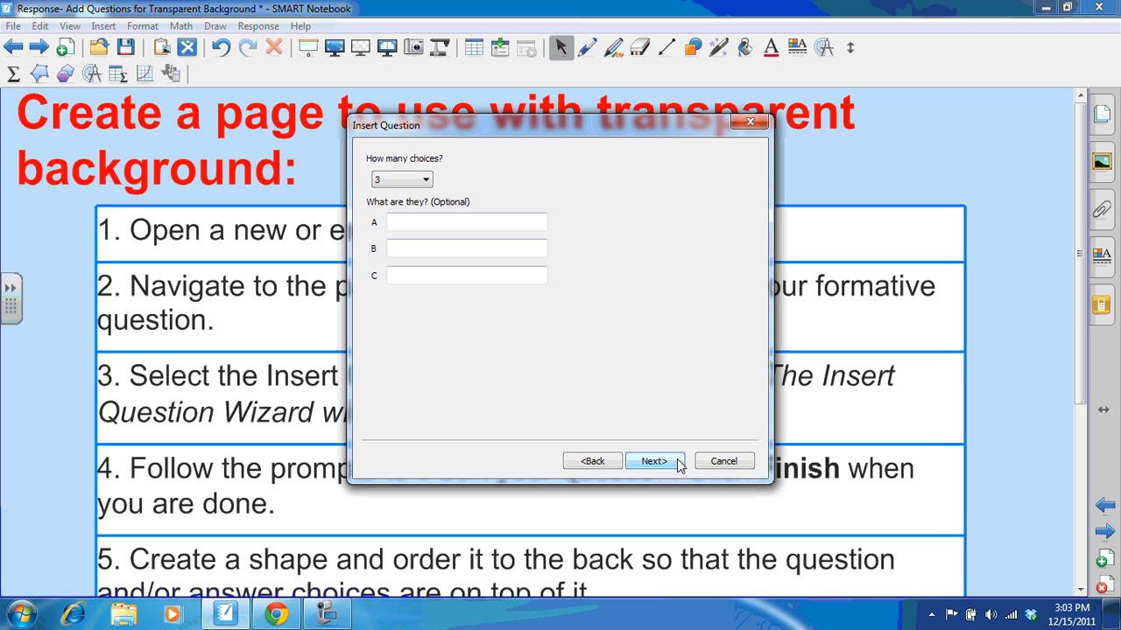
Set the number of choices to 3, leave the texts for A, B and C blank, and continue to the correct-answer selection
click(427, 182)
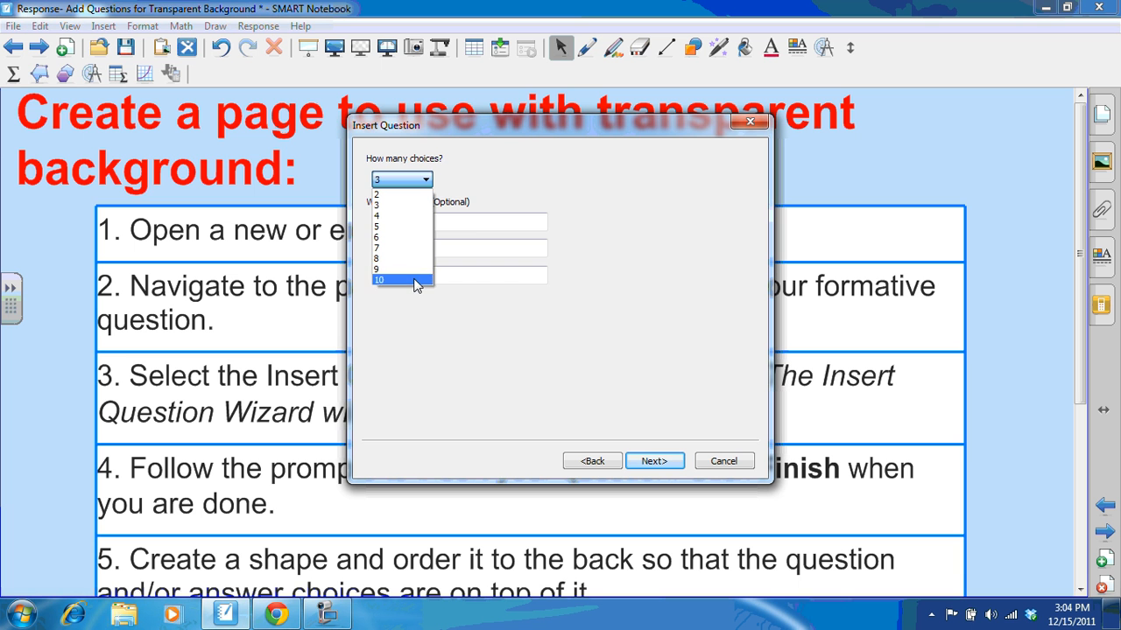
click(399, 204)
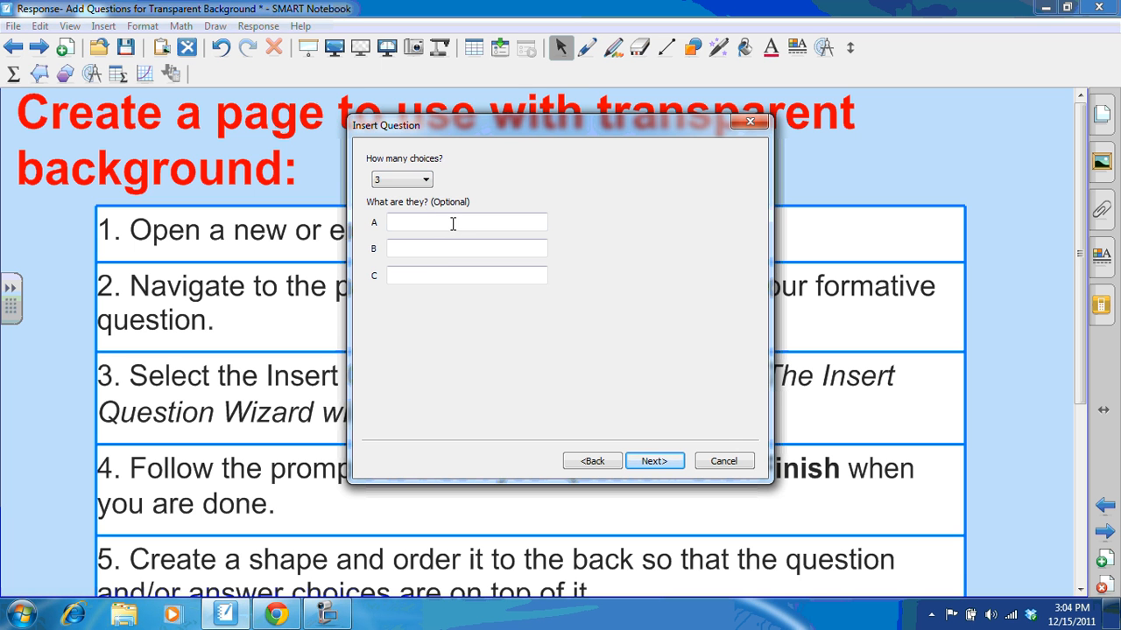
click(406, 248)
click(409, 276)
click(415, 221)
click(415, 248)
click(421, 274)
click(655, 459)
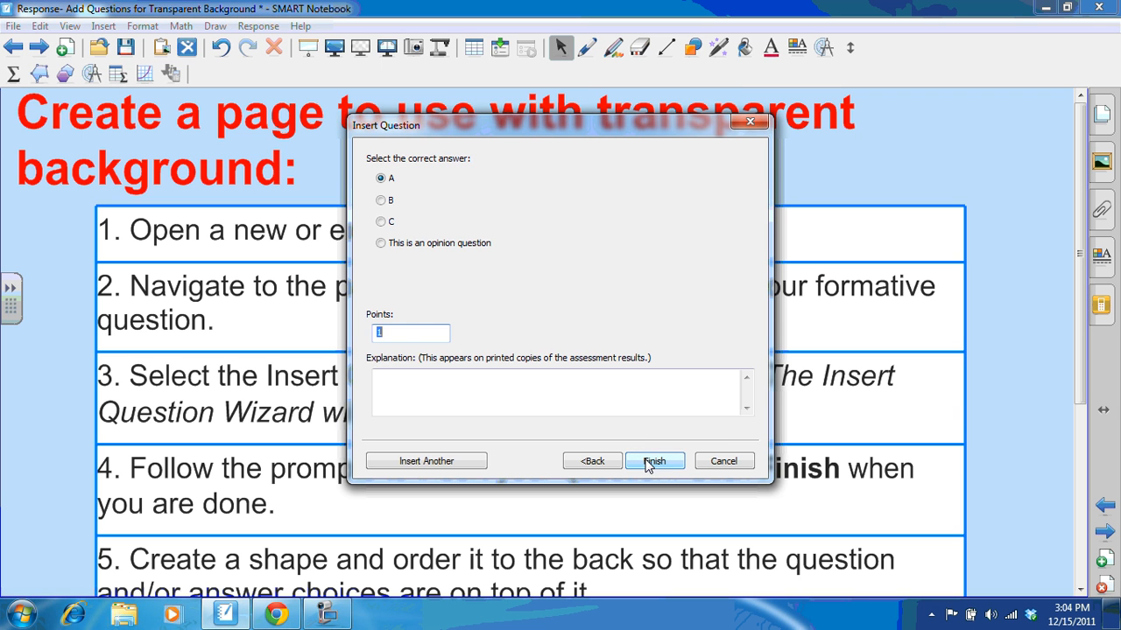
Finish inserting the question with A as the correct answer, without grouping the questions under a SMART Response title page
click(382, 203)
click(383, 224)
click(382, 245)
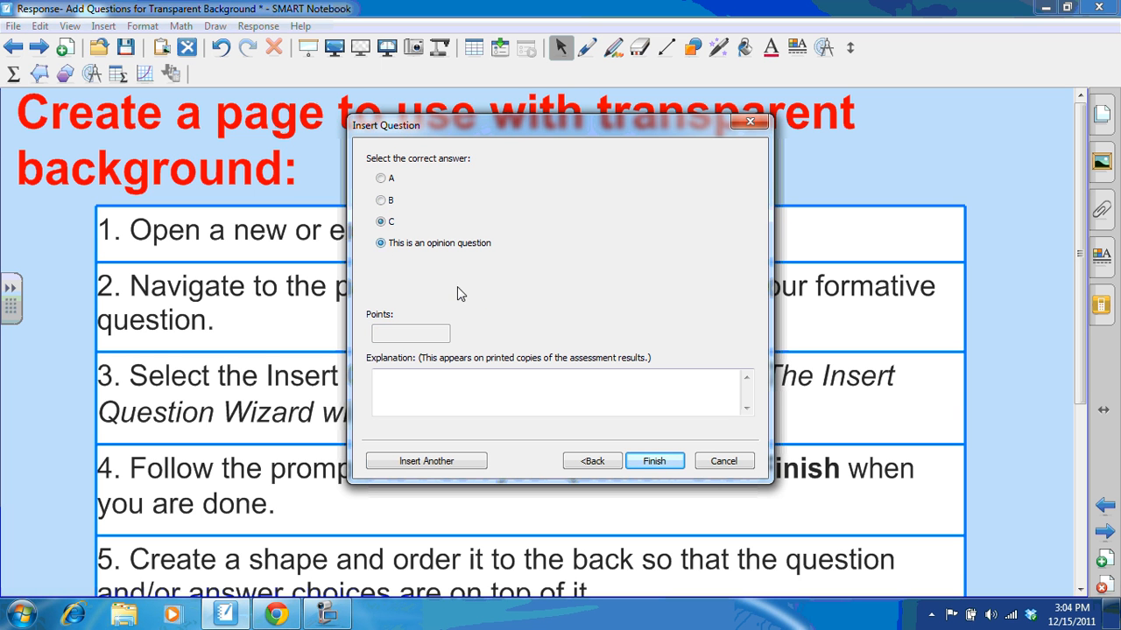
click(382, 180)
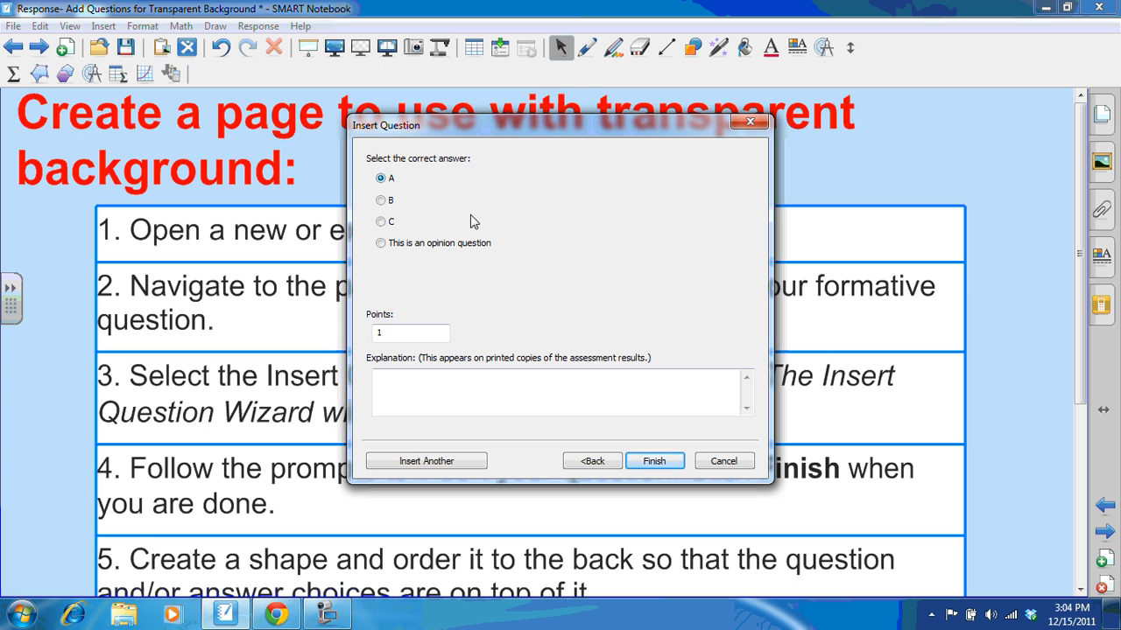
click(654, 460)
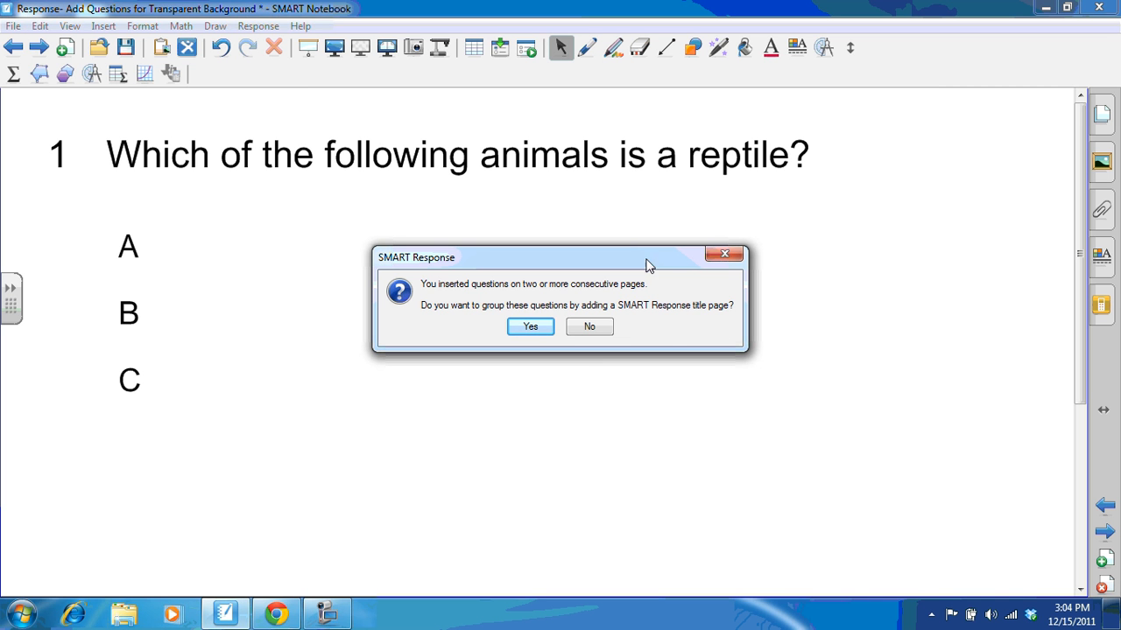
click(590, 327)
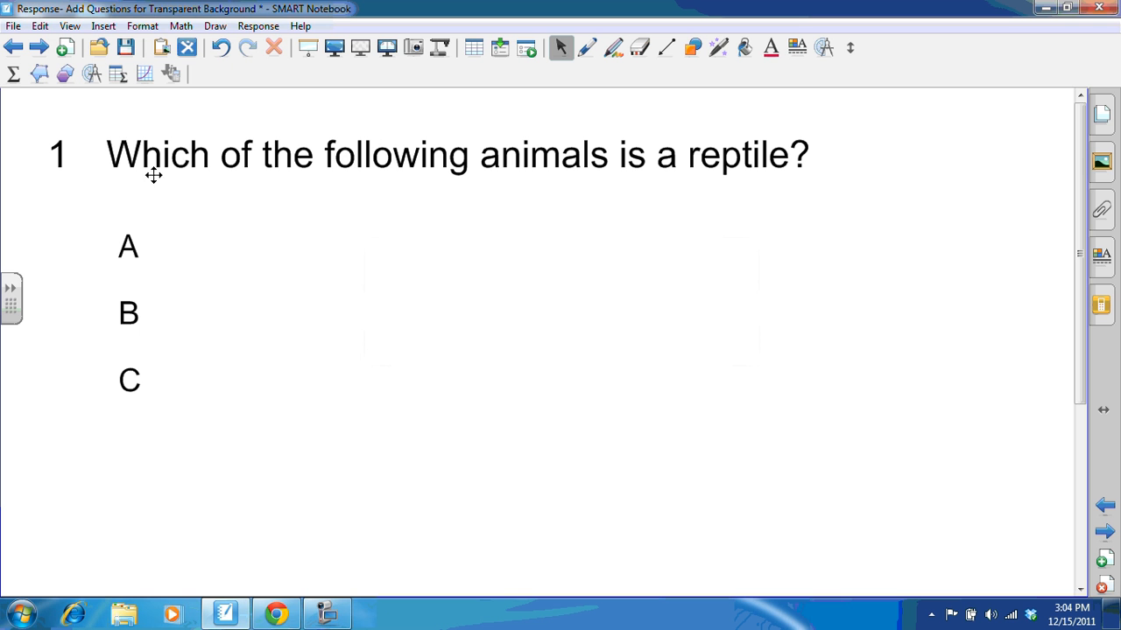
Draw a wide rectangle around the question text, spanning nearly the full page width
click(692, 49)
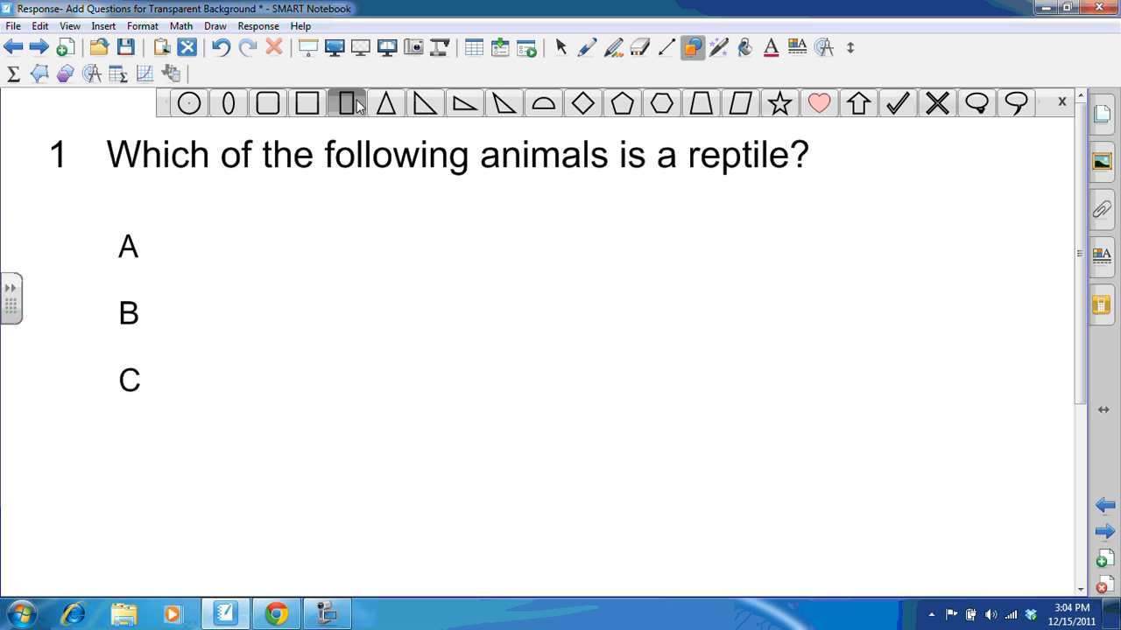
click(356, 106)
drag(35, 109, 1044, 235)
click(561, 47)
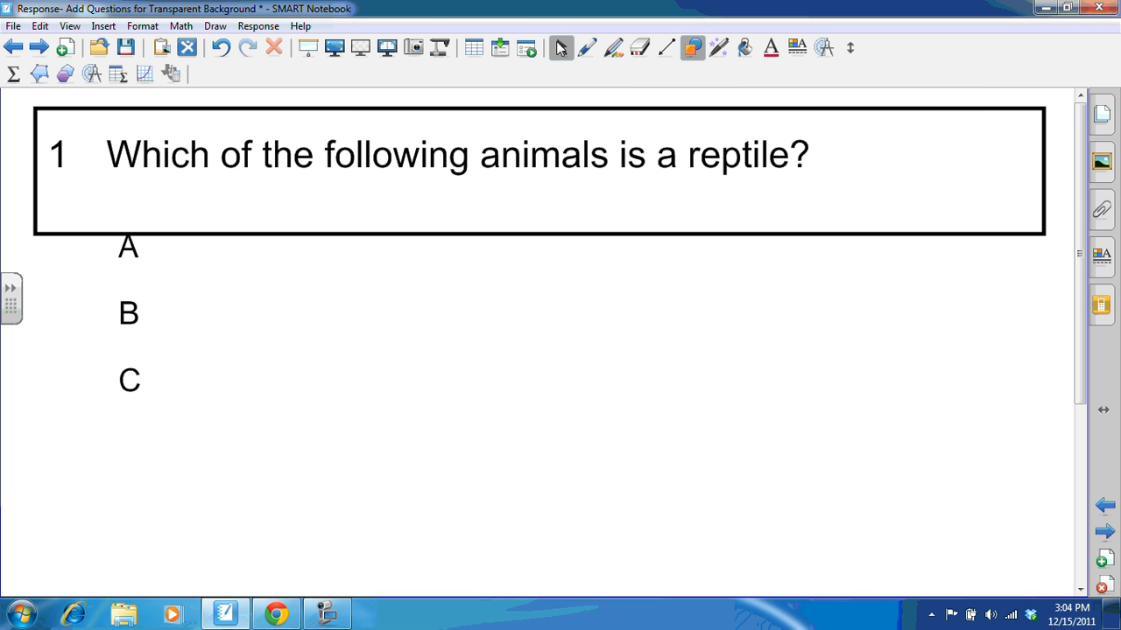
Give the rectangle around the question a solid white fill
click(951, 111)
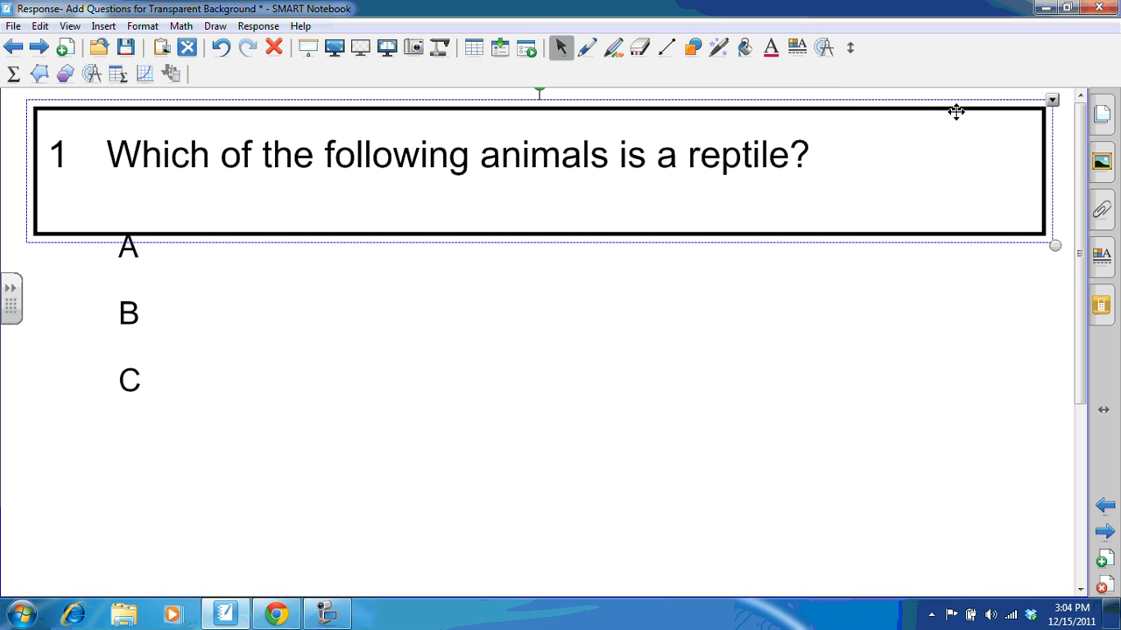
click(1101, 260)
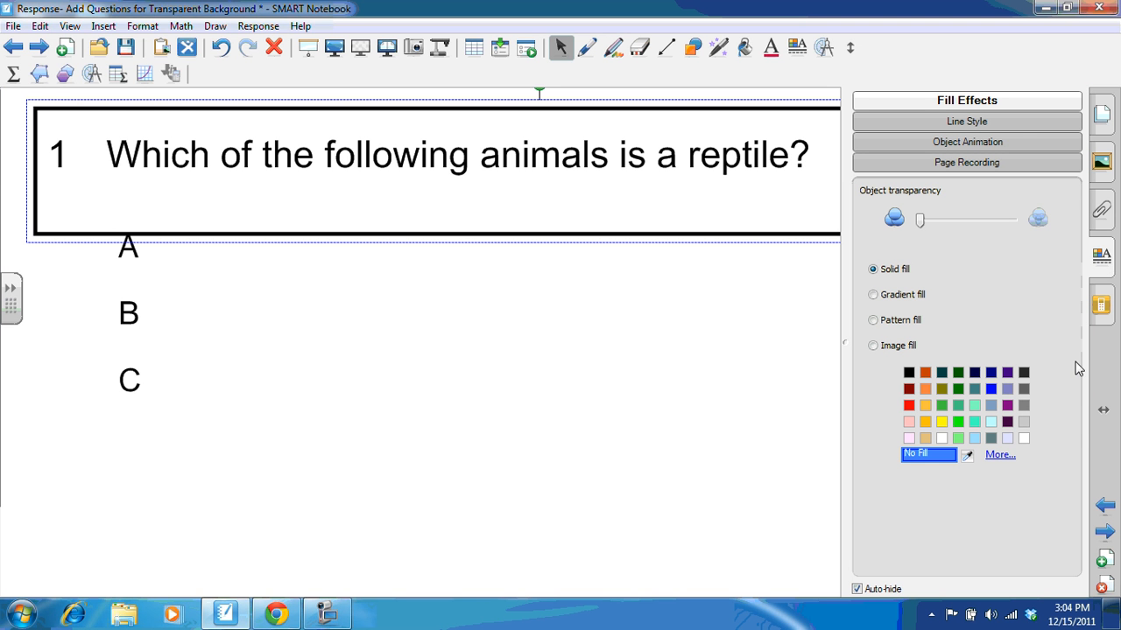
click(1024, 438)
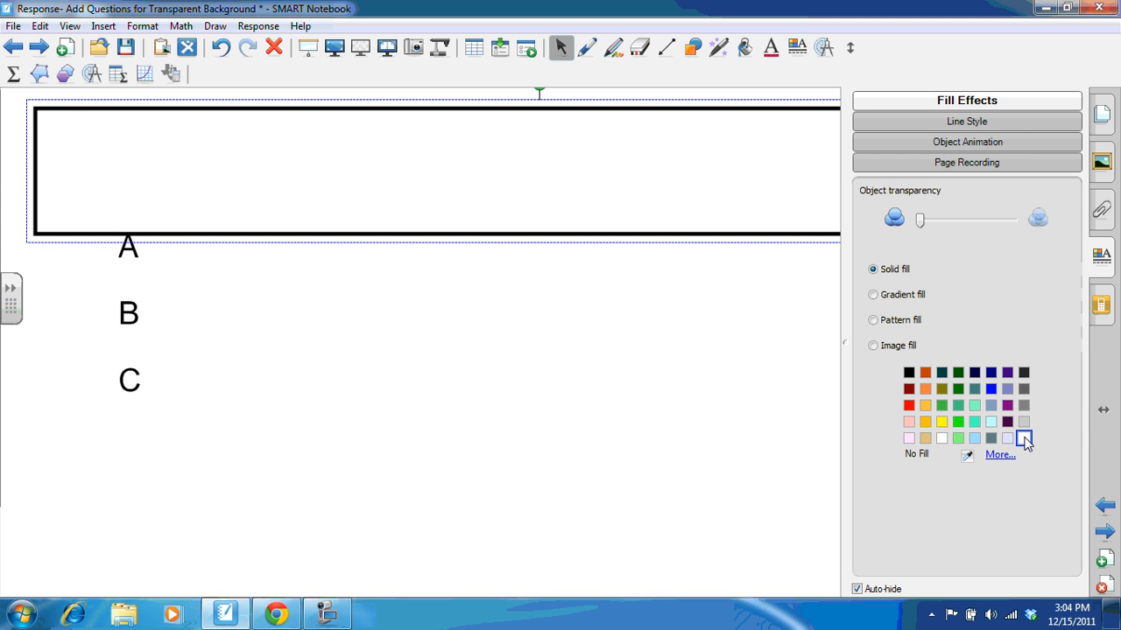
click(727, 326)
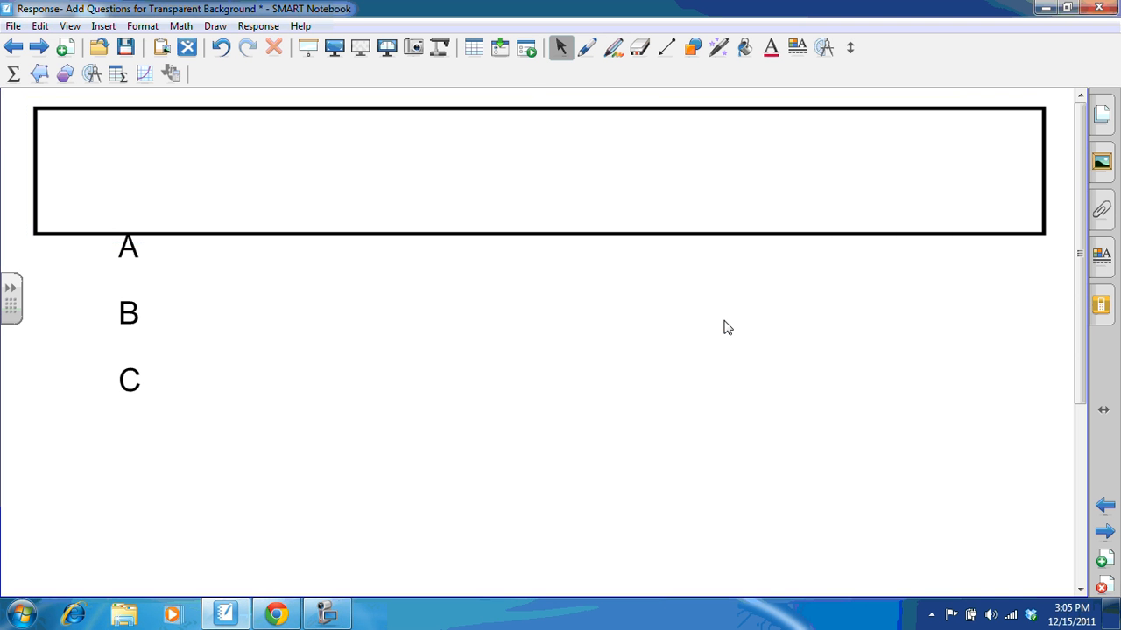
Order the white rectangle behind the question text and move choice A slightly down, clear of the rectangle's lower edge
click(617, 179)
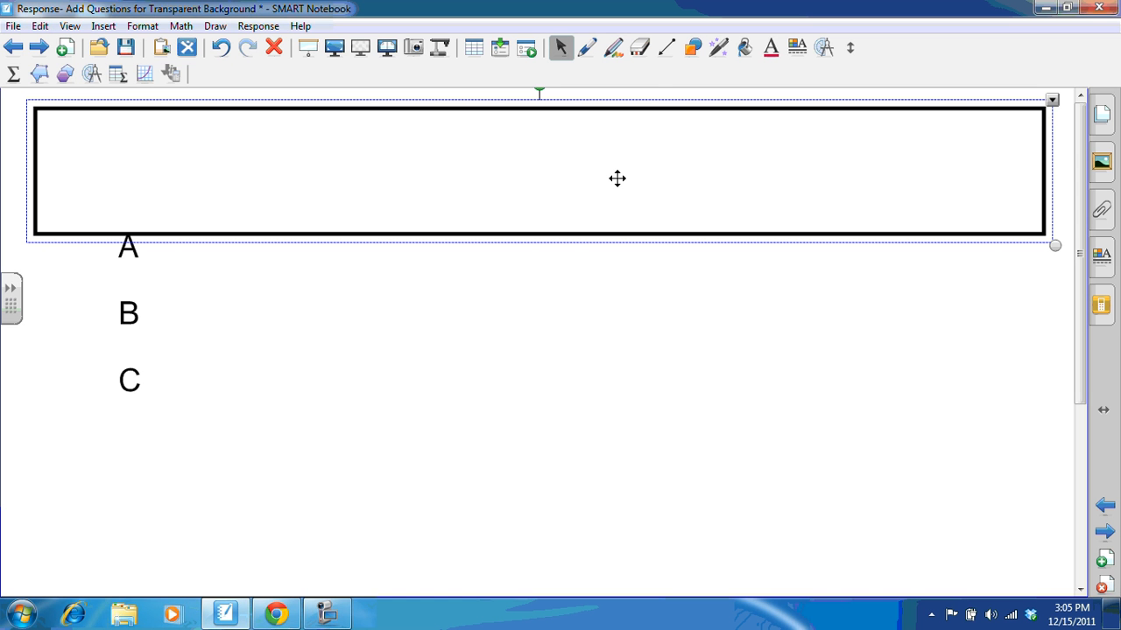
click(1053, 101)
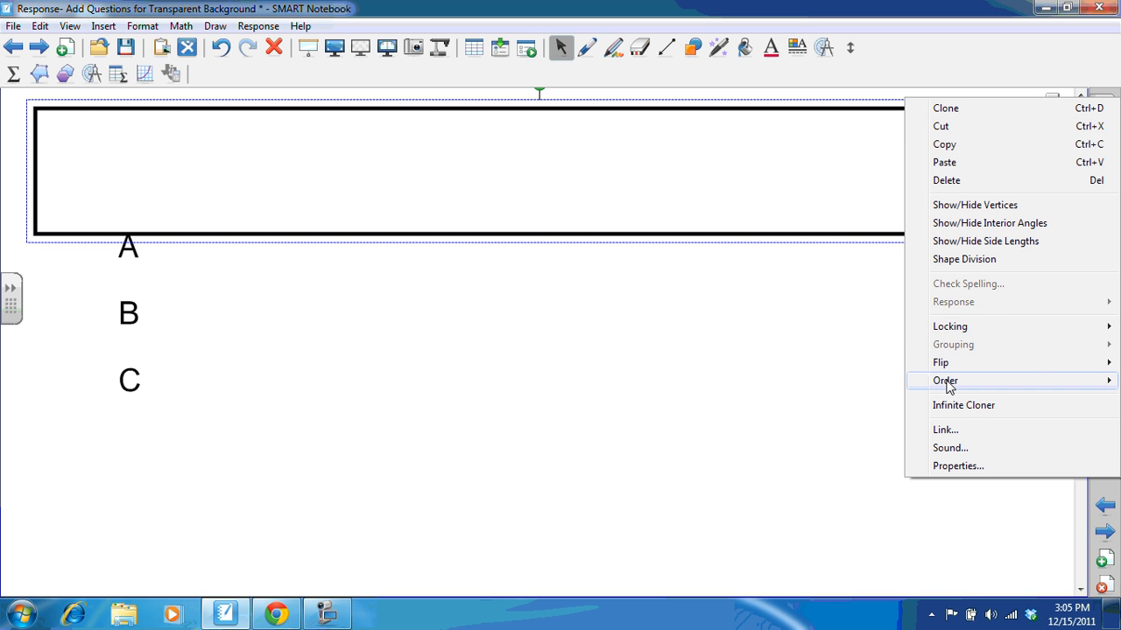
mouse_move(947, 386)
click(825, 401)
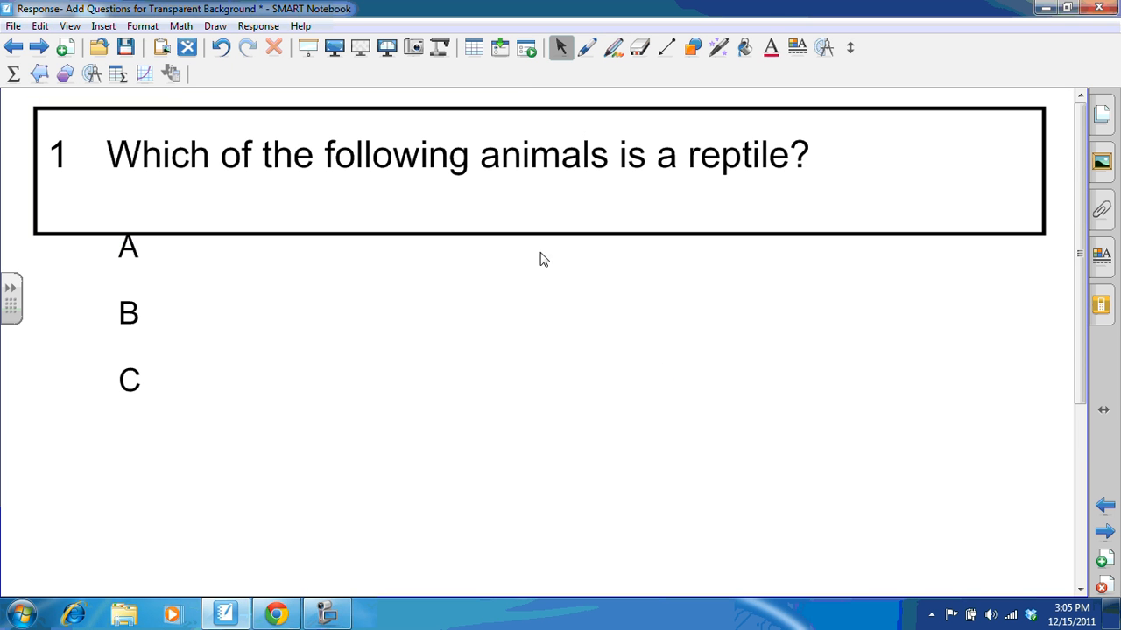
drag(129, 262, 129, 276)
Preview the page over the desktop in transparent background, moving the white rectangle away from the question and back behind it
click(360, 48)
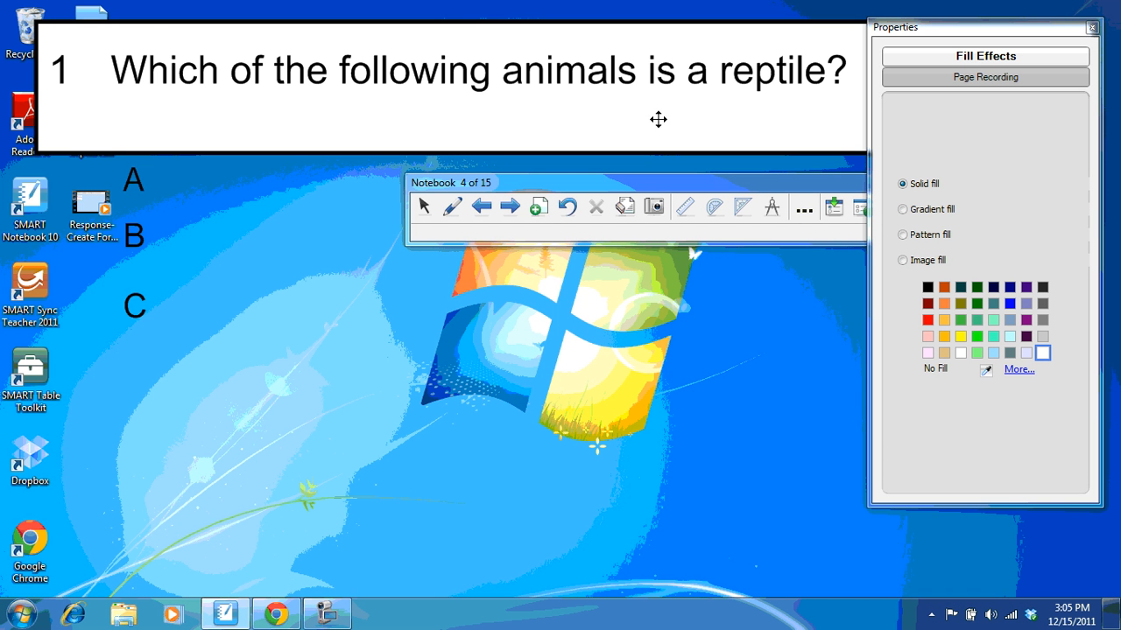
drag(528, 106, 554, 444)
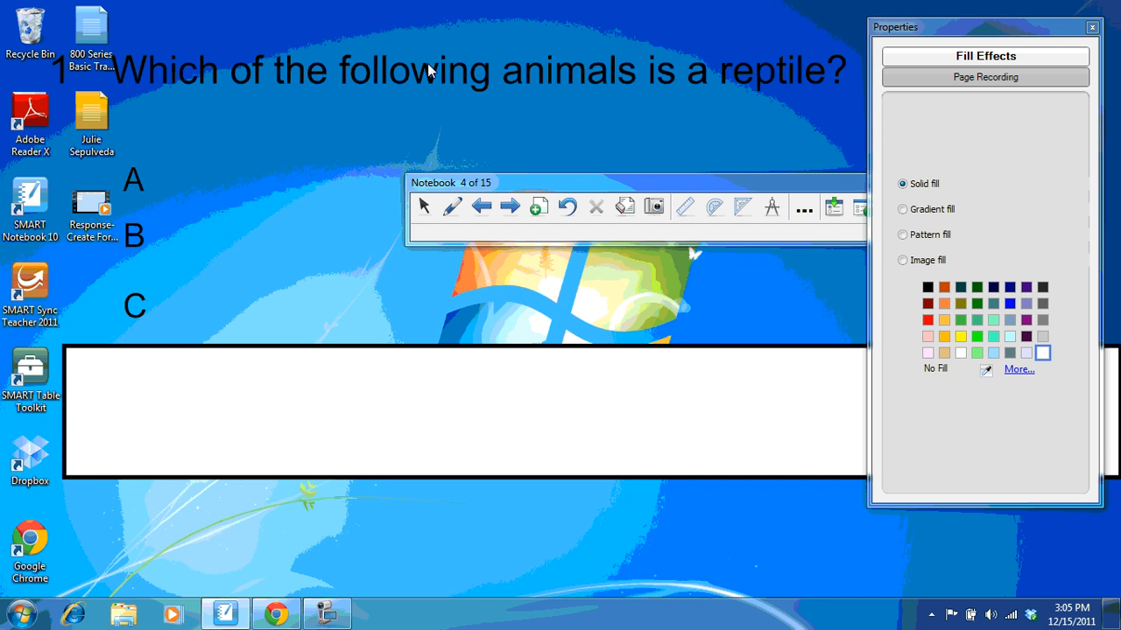
drag(643, 429, 592, 89)
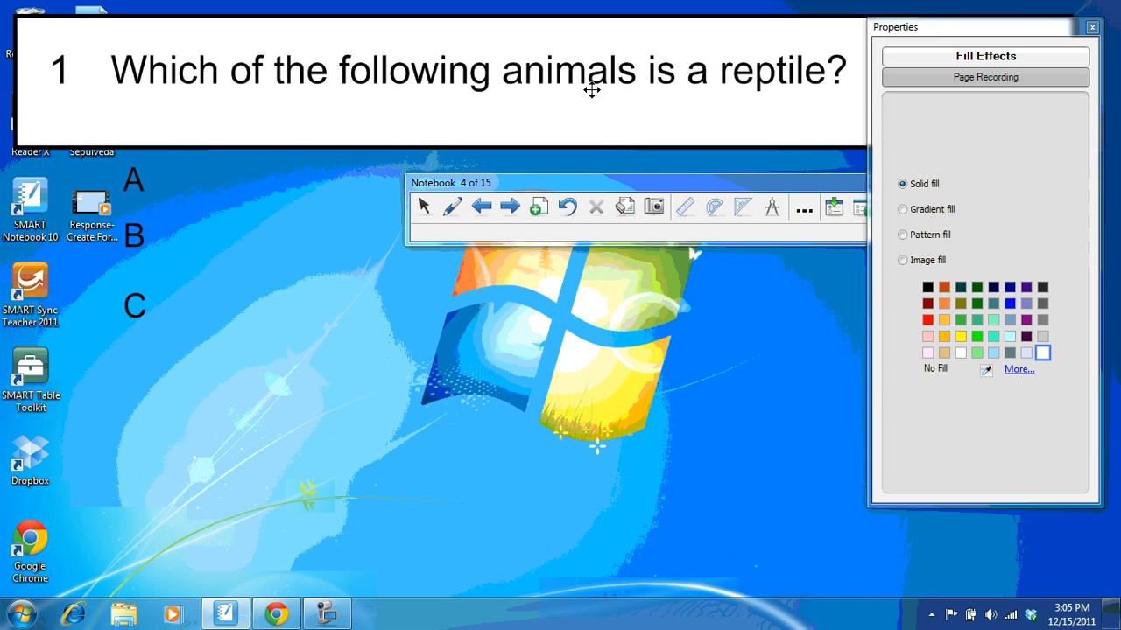
click(1092, 28)
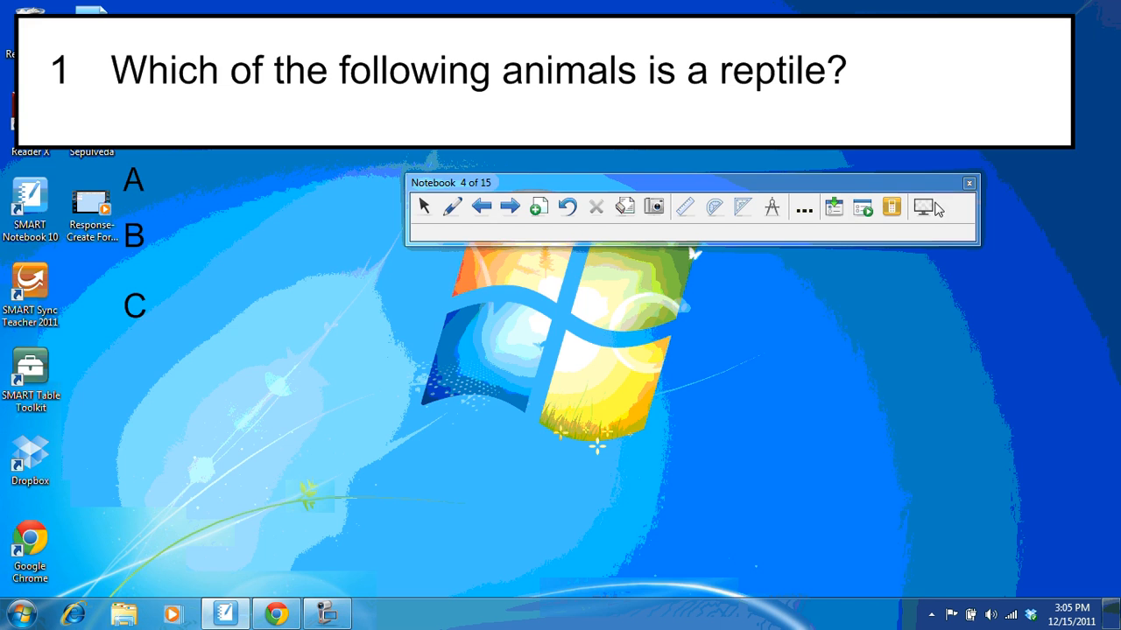
click(935, 204)
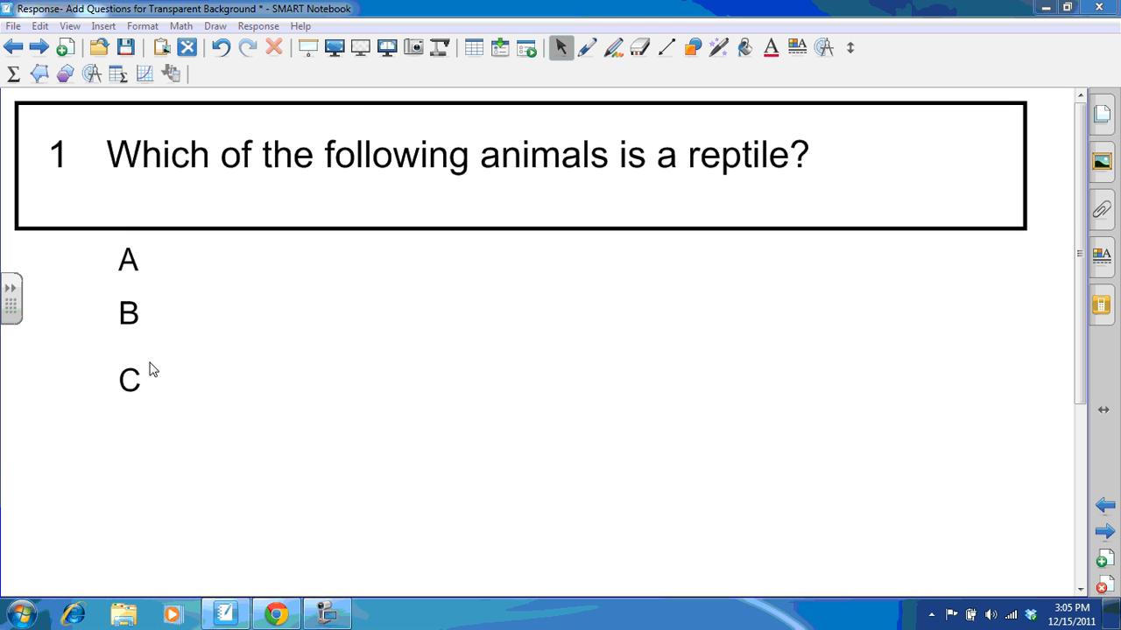
Overlay the transparent page on National Geographic's Animal Photos page in Chrome and move the white rectangle and question below the browser's bookmarks bar
click(361, 50)
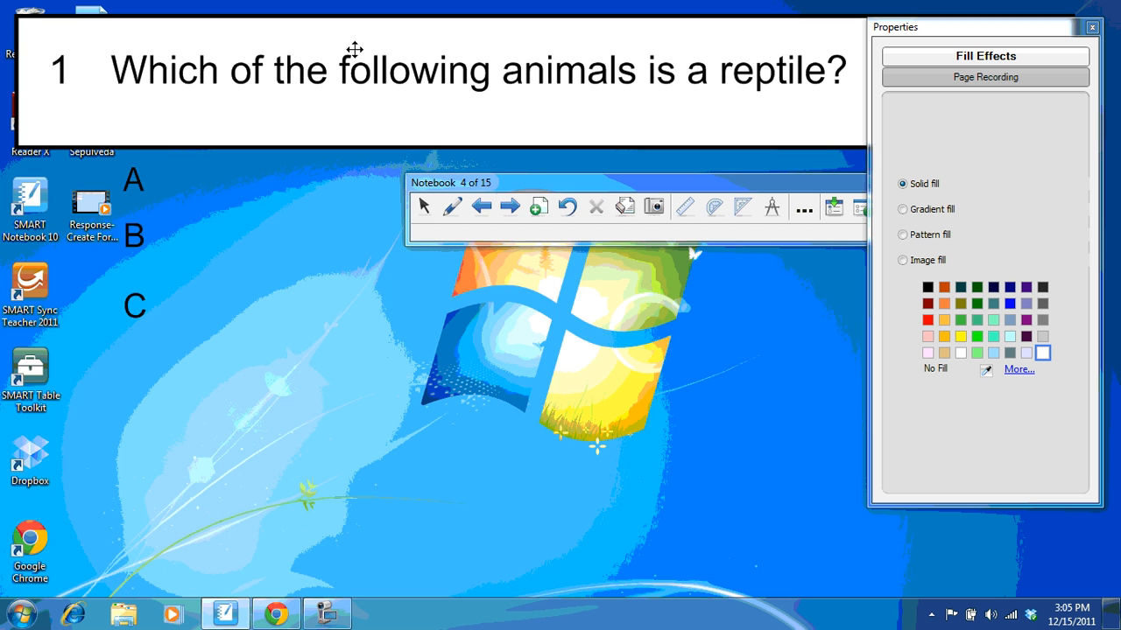
click(277, 617)
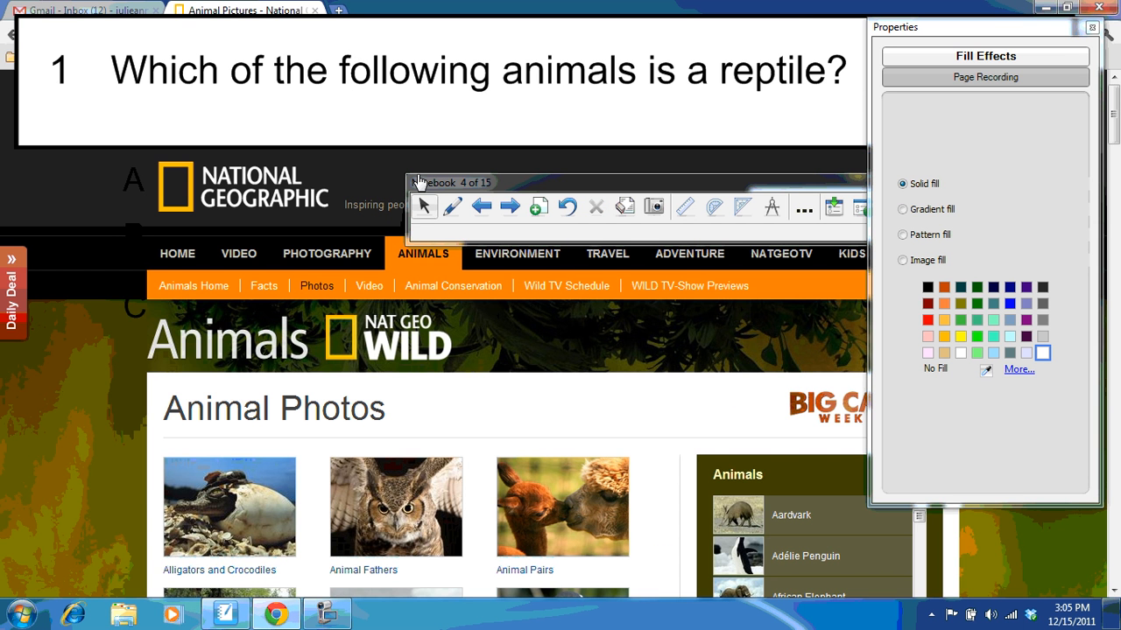
drag(412, 131, 402, 203)
drag(411, 78, 403, 129)
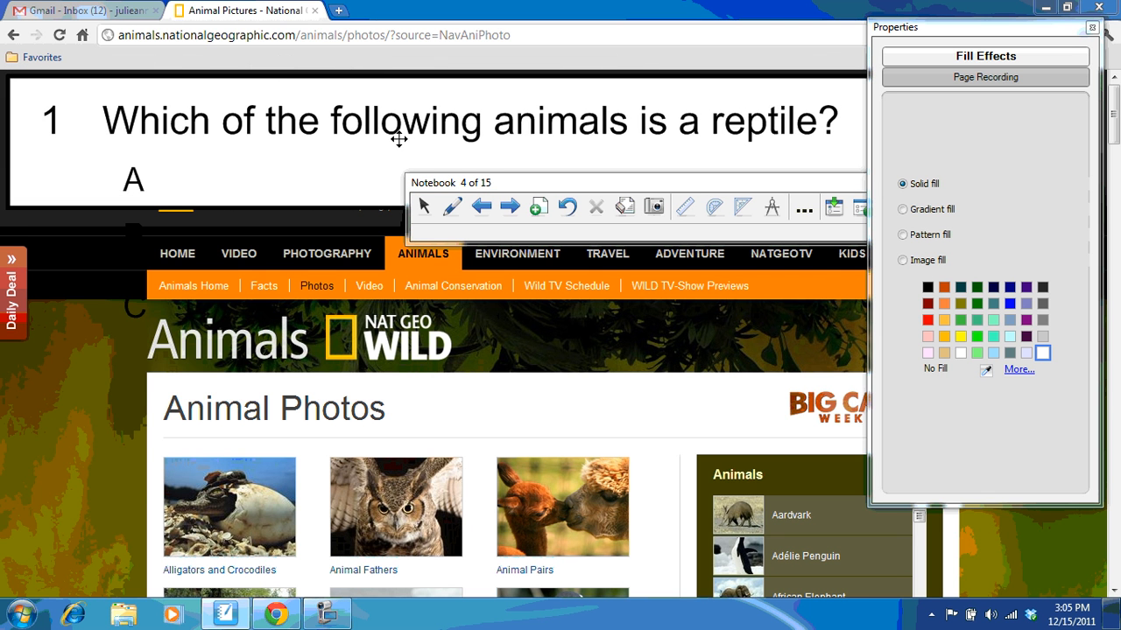
click(1092, 28)
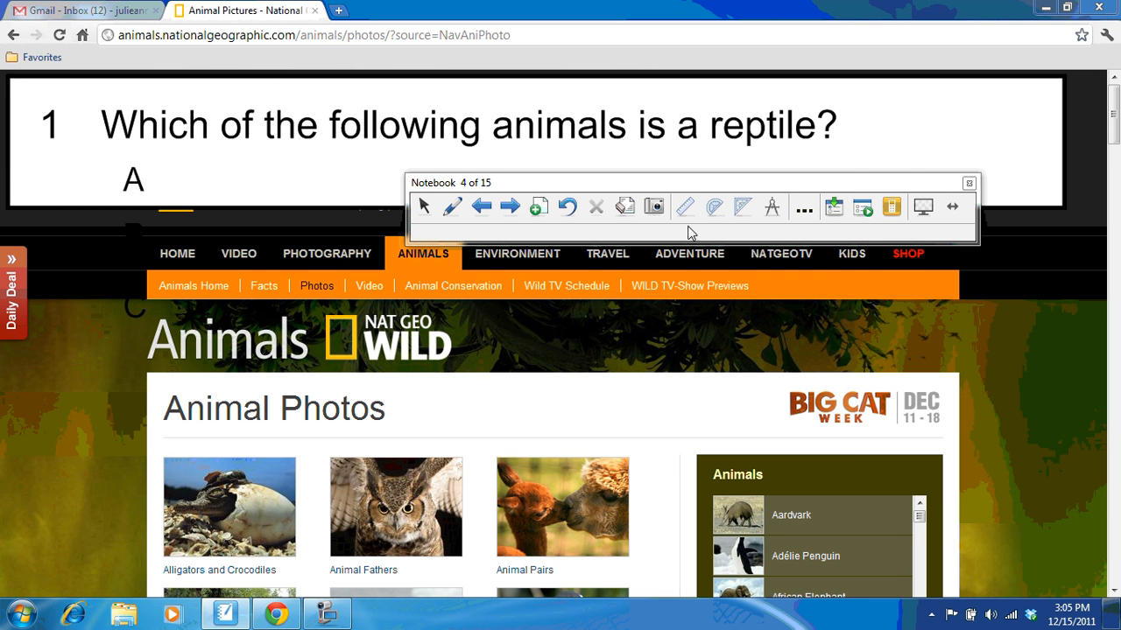
Place choice A above the Alligators and Crocodiles photo, B above Animal Fathers and C above Animal Pairs
drag(143, 187, 235, 451)
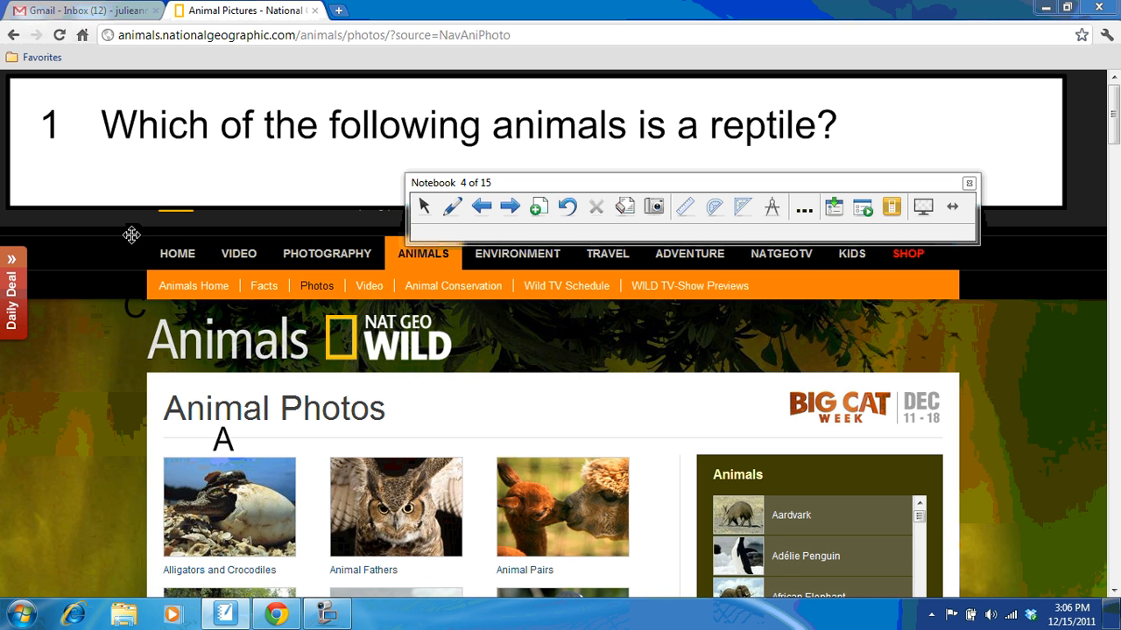
drag(130, 233, 403, 450)
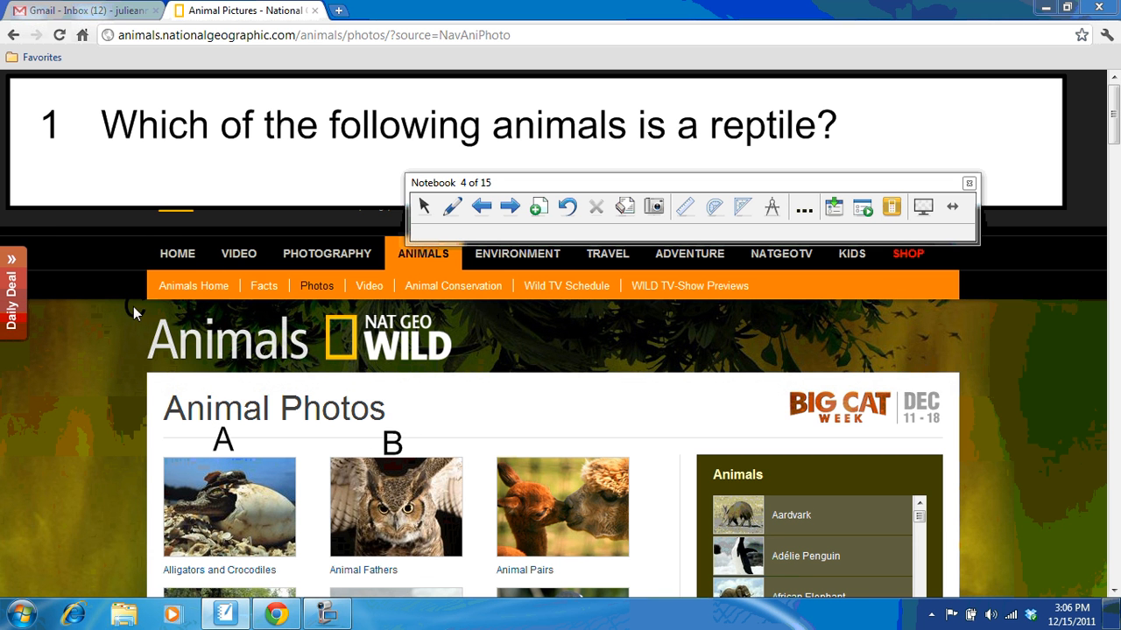
drag(130, 307, 557, 443)
click(556, 442)
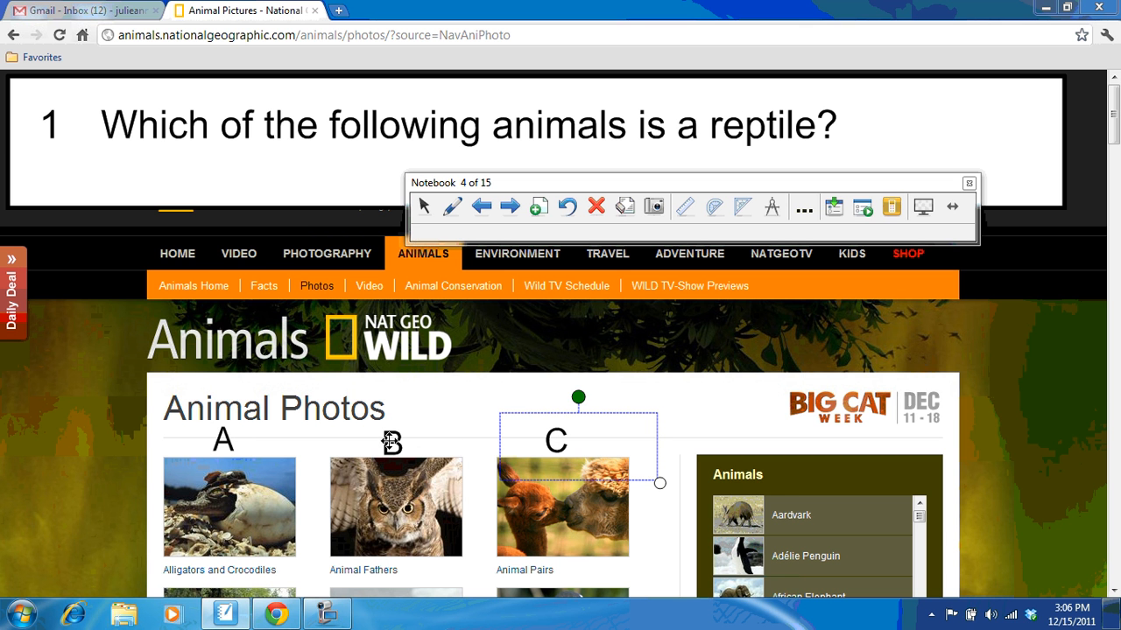
click(392, 444)
click(221, 441)
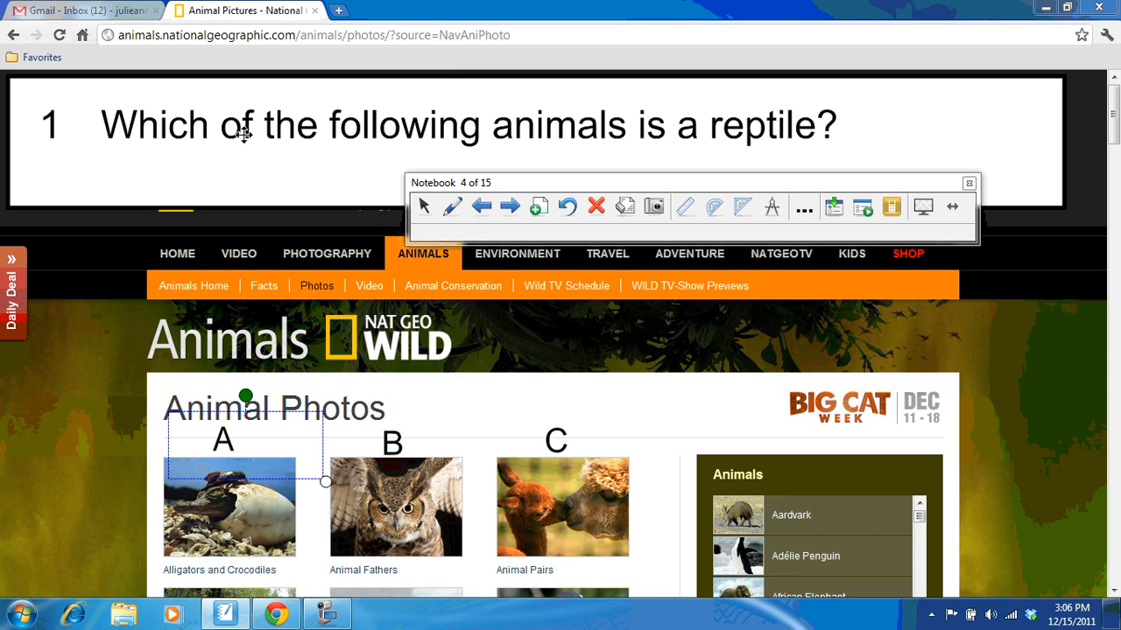
click(243, 133)
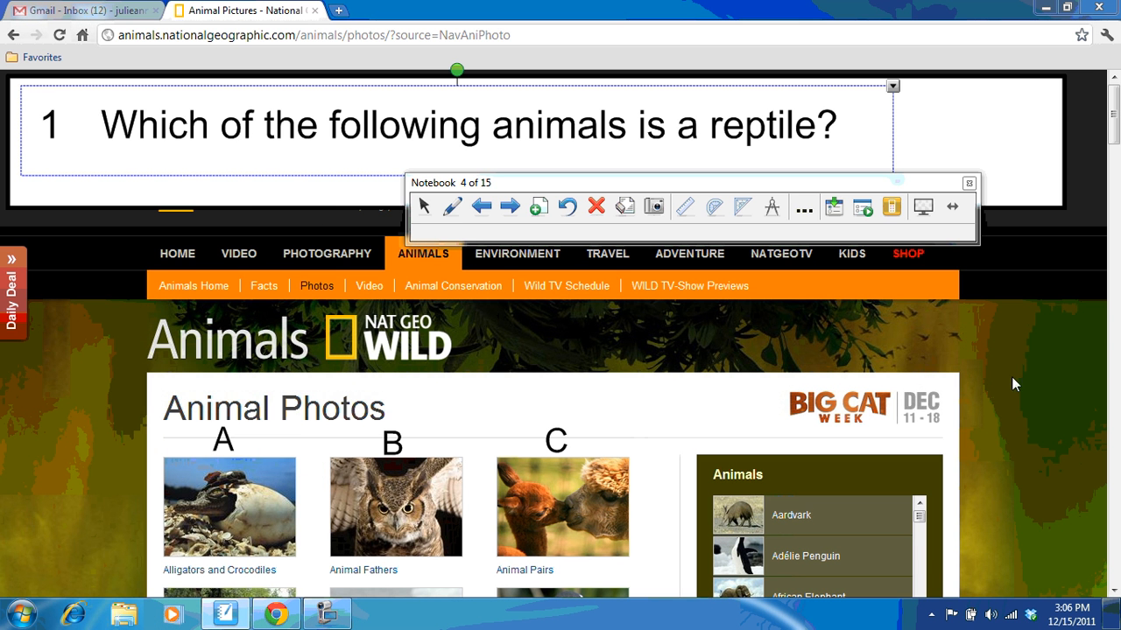
Leave the transparent background and reveal the first instruction on the following page about delivering a question in Transparent Background
click(924, 210)
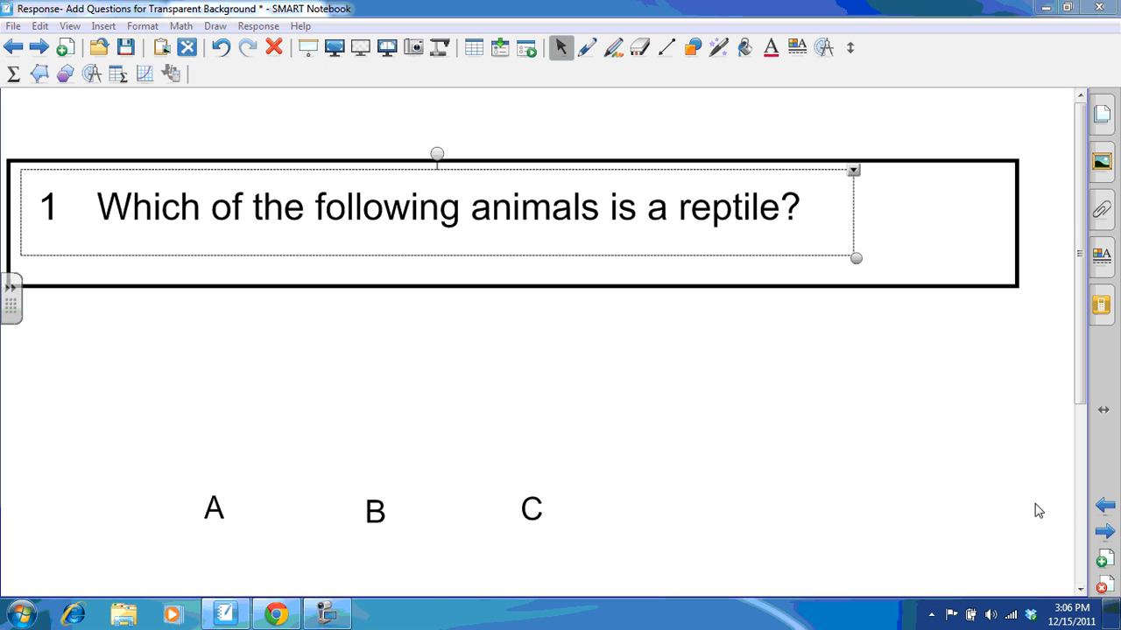
click(1105, 532)
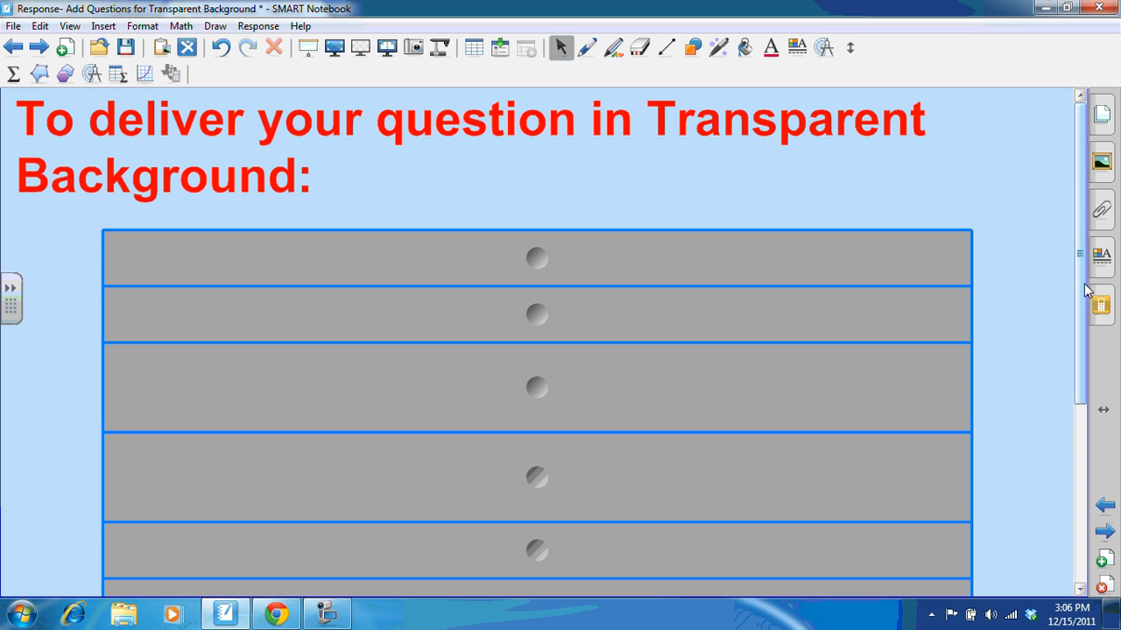
drag(1082, 278, 1095, 378)
click(926, 124)
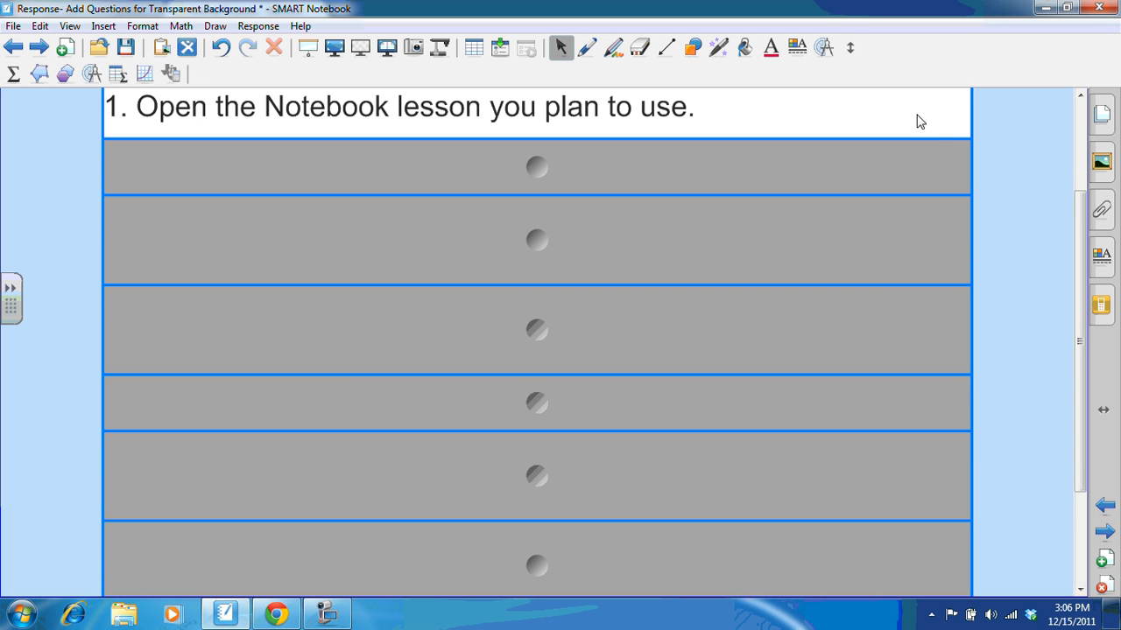